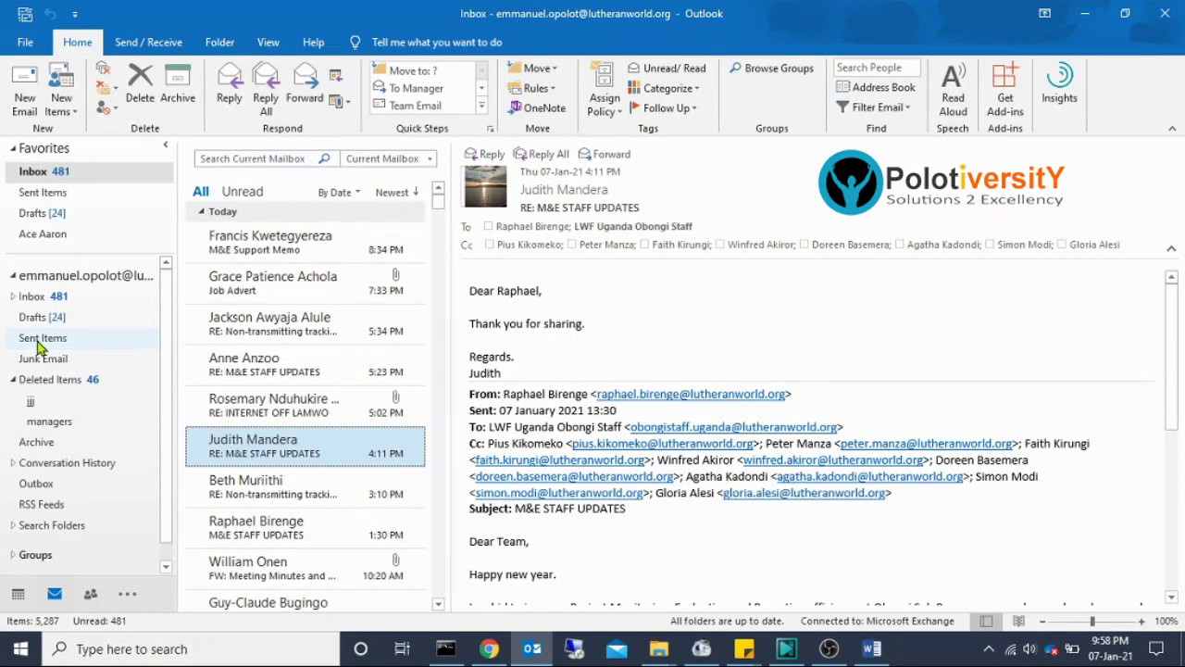
Open the RECALL message from Sent Items in its own window
click(39, 342)
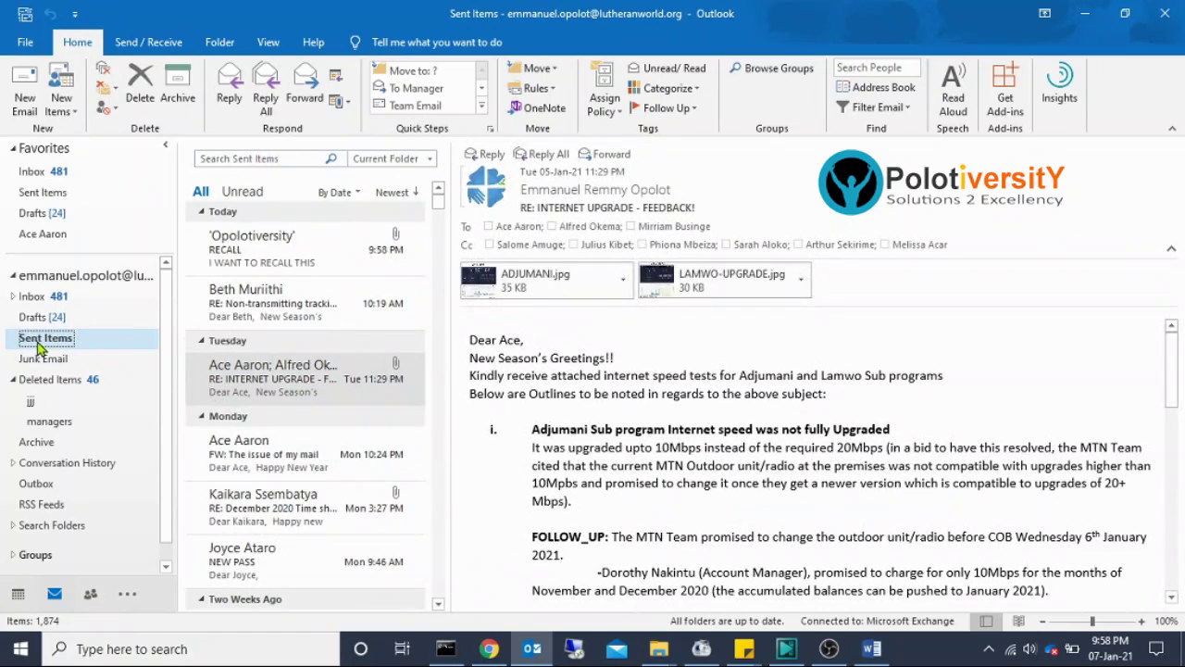
mouse_move(305, 248)
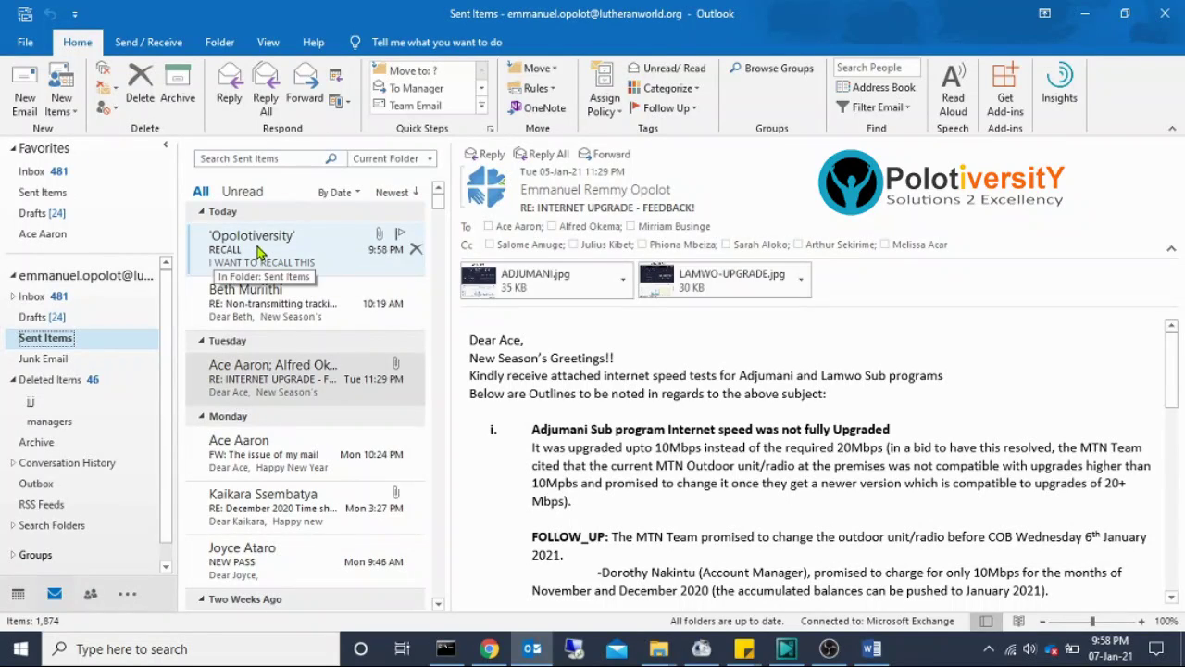
double_click(259, 252)
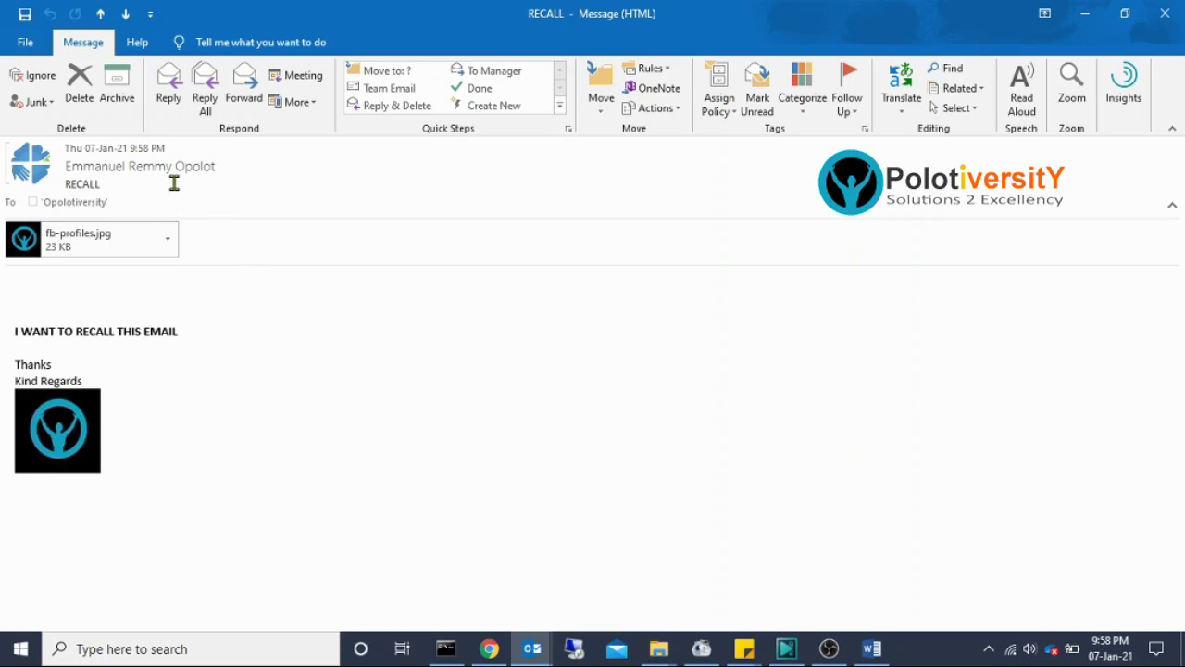
Start Recall This Message for the RECALL email from File > Info > Resend or Recall
click(29, 45)
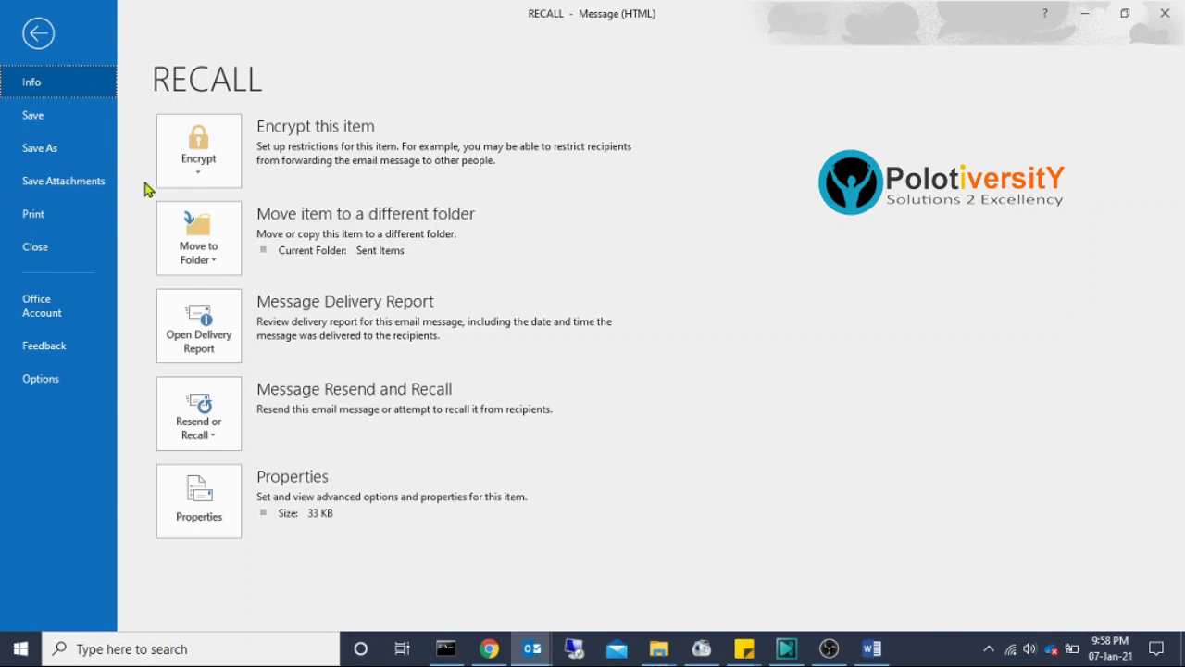
click(217, 442)
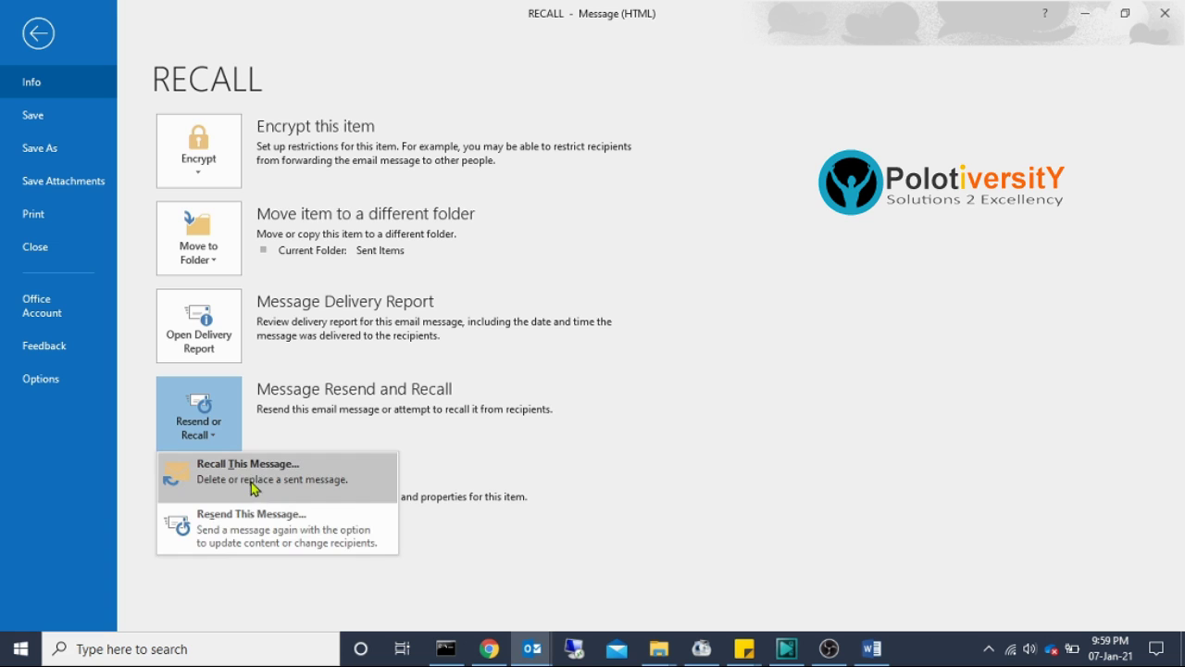
click(255, 481)
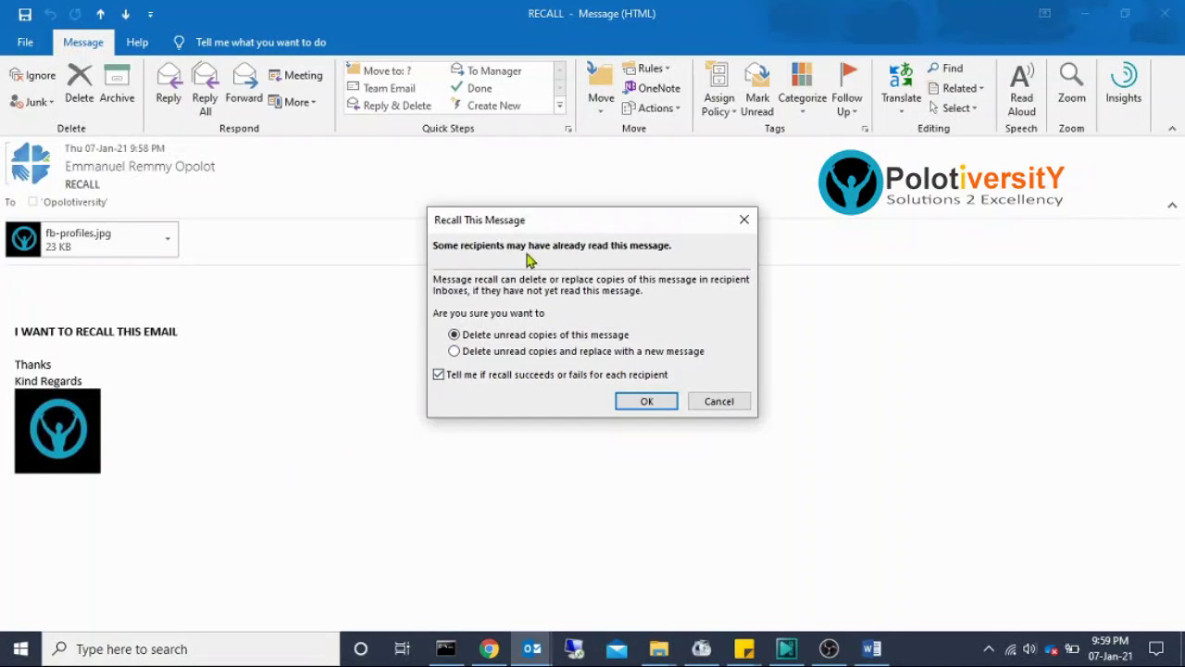
Confirm the recall, keeping 'Delete unread copies of this message' selected
drag(559, 219, 568, 230)
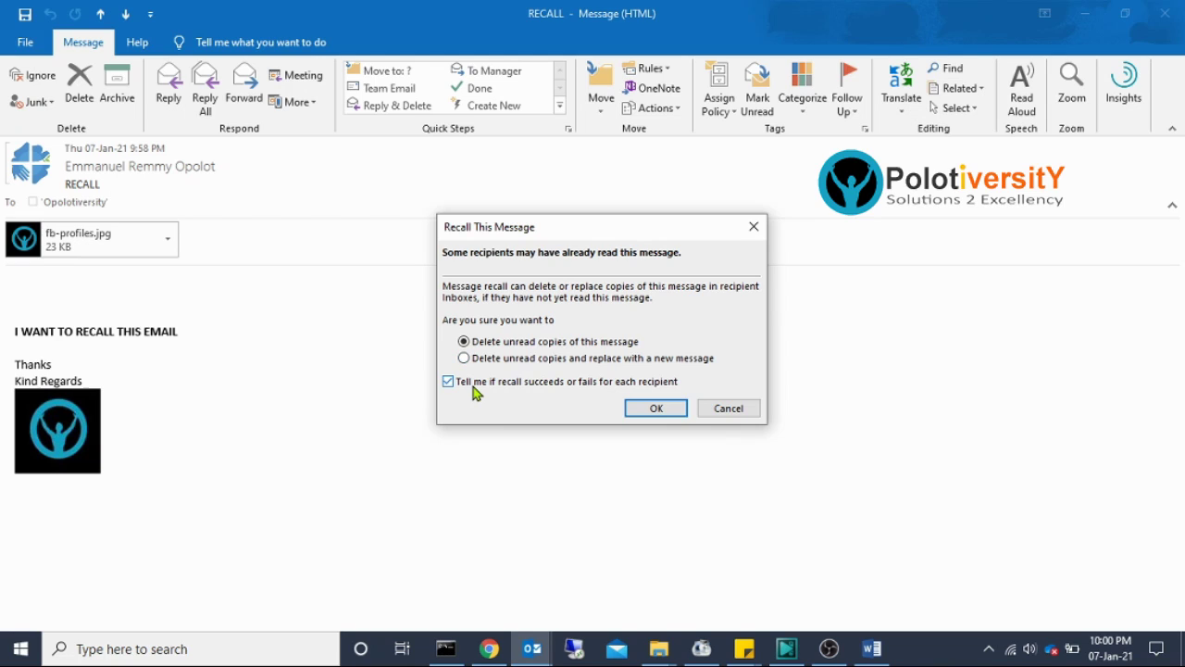
click(659, 410)
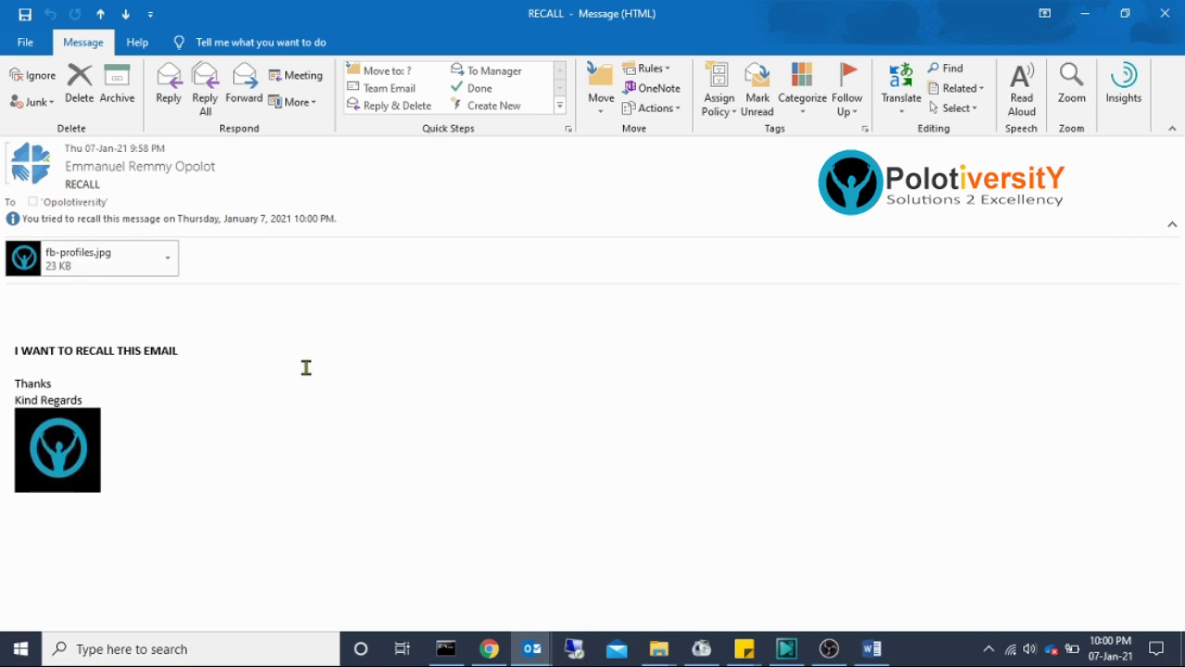
click(1166, 17)
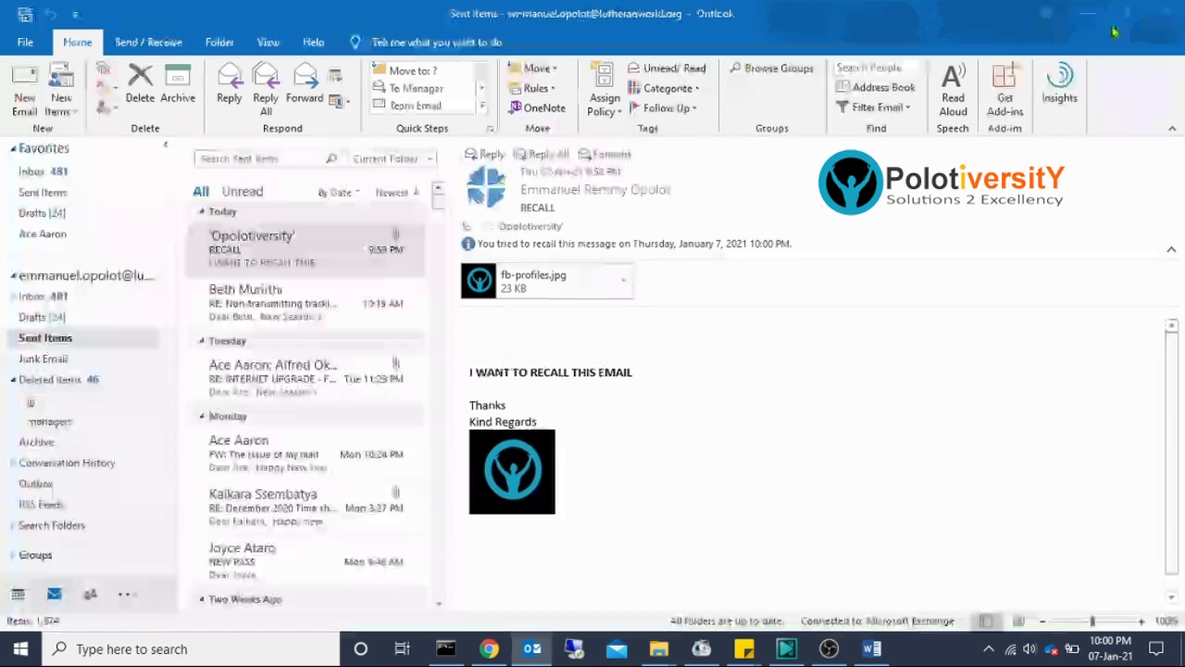
click(42, 338)
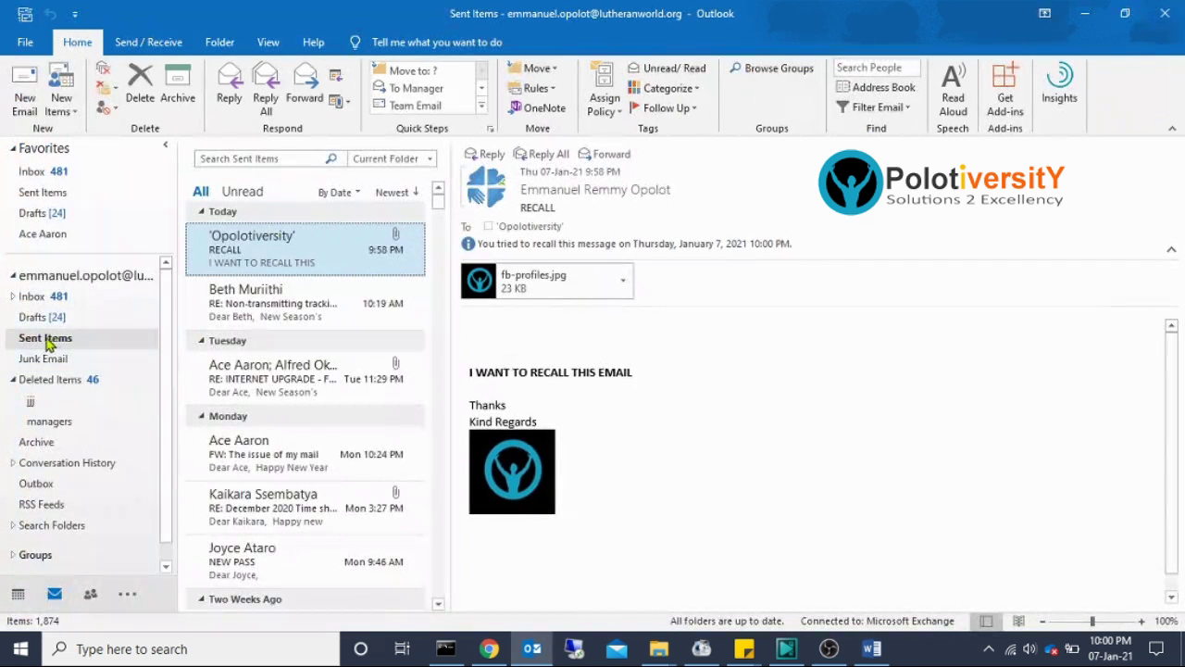
double_click(306, 250)
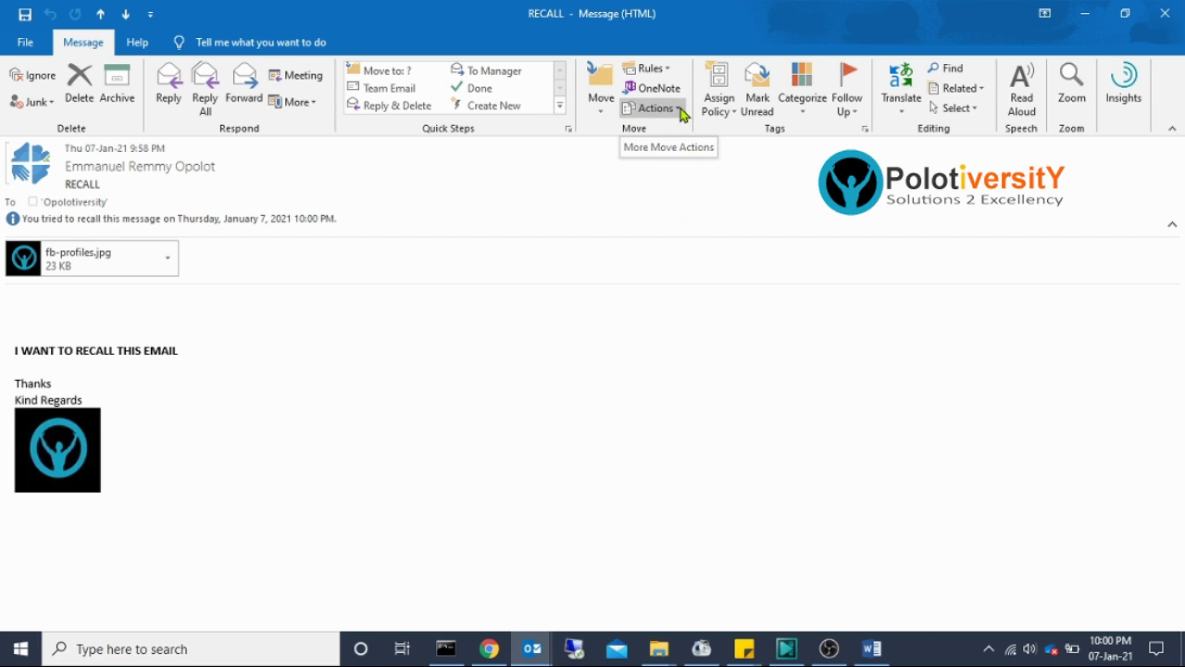
Recall the RECALL message again via Actions > Recall This Message and confirm
click(682, 109)
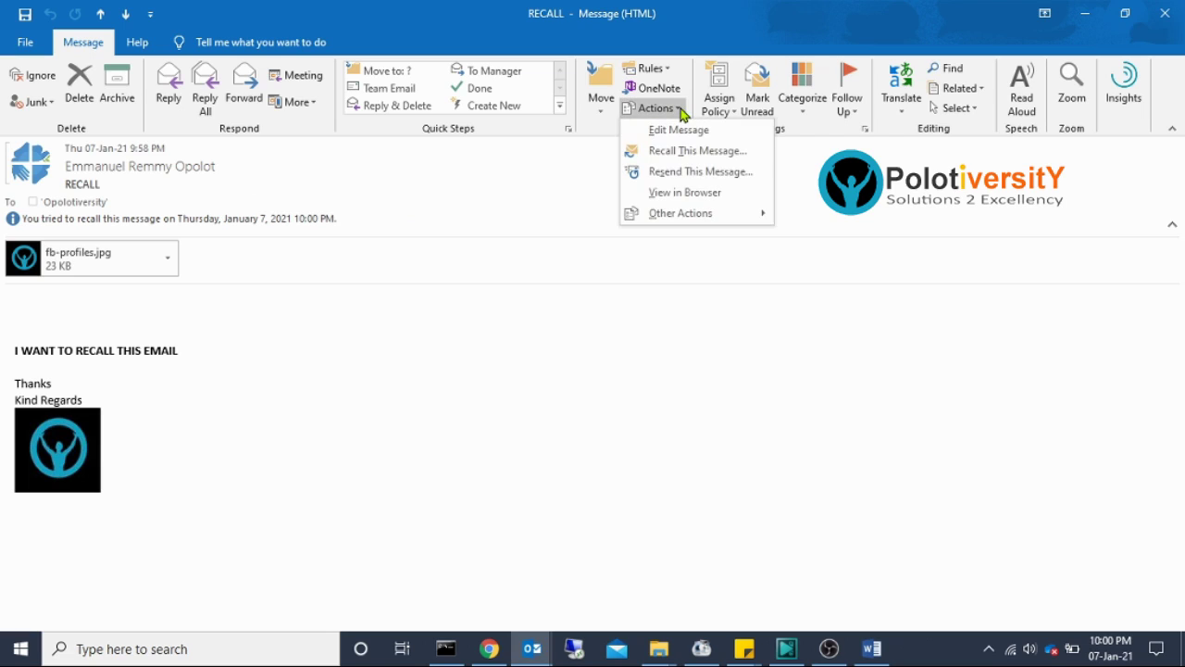
click(711, 153)
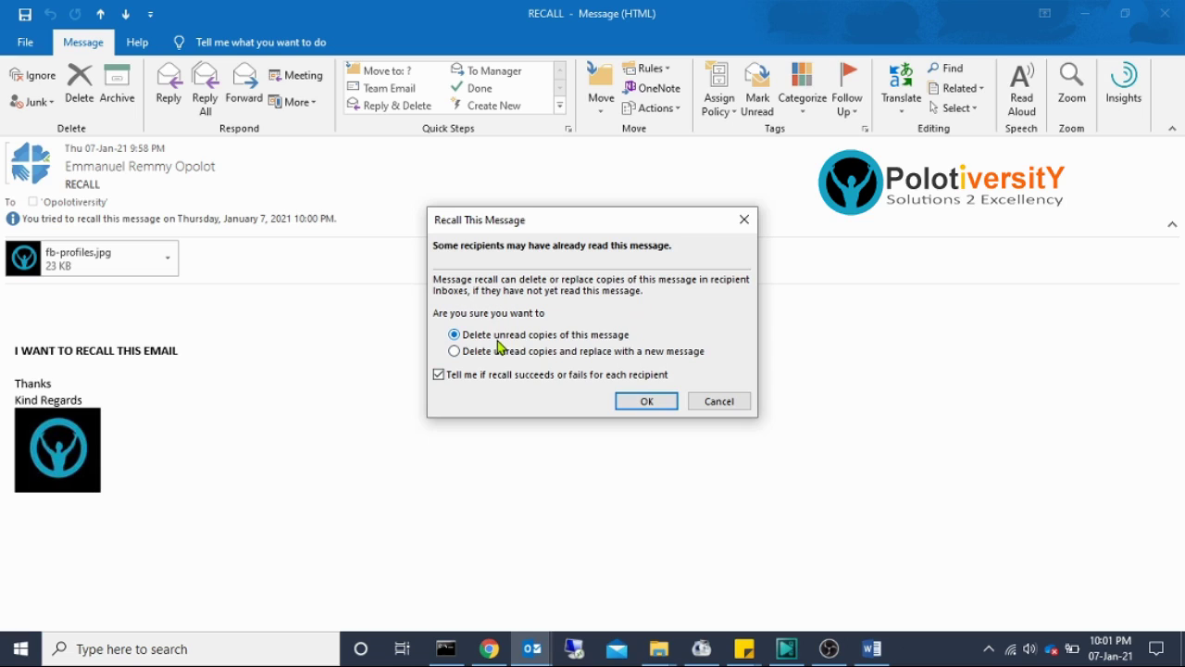
click(650, 398)
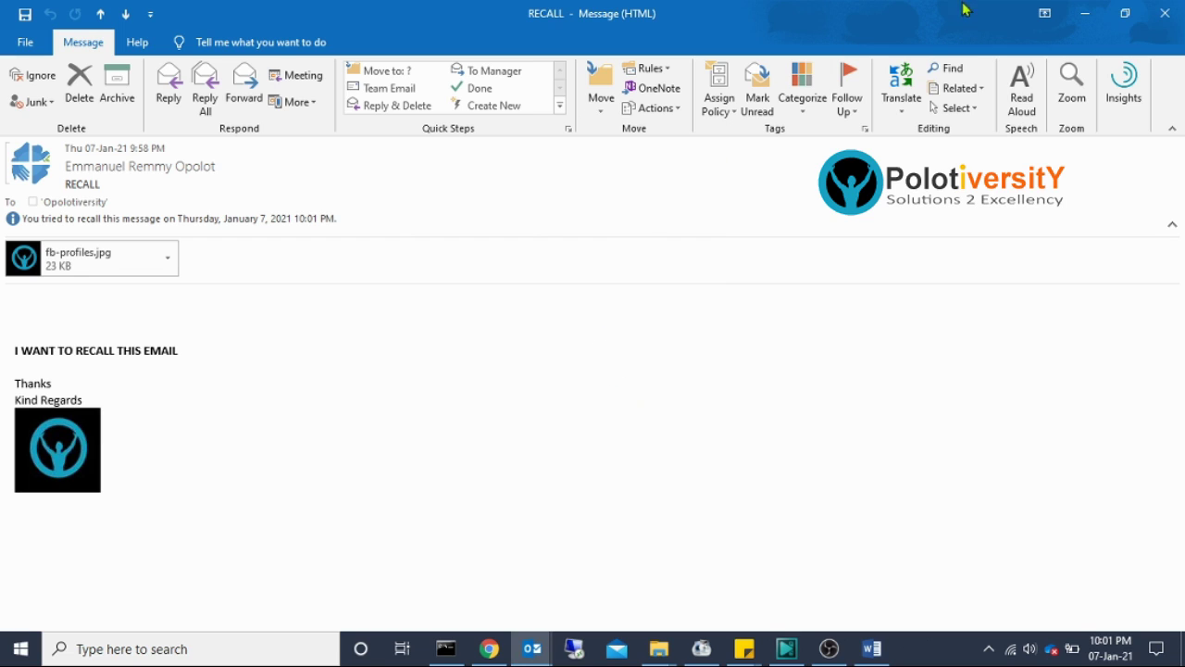
click(1172, 11)
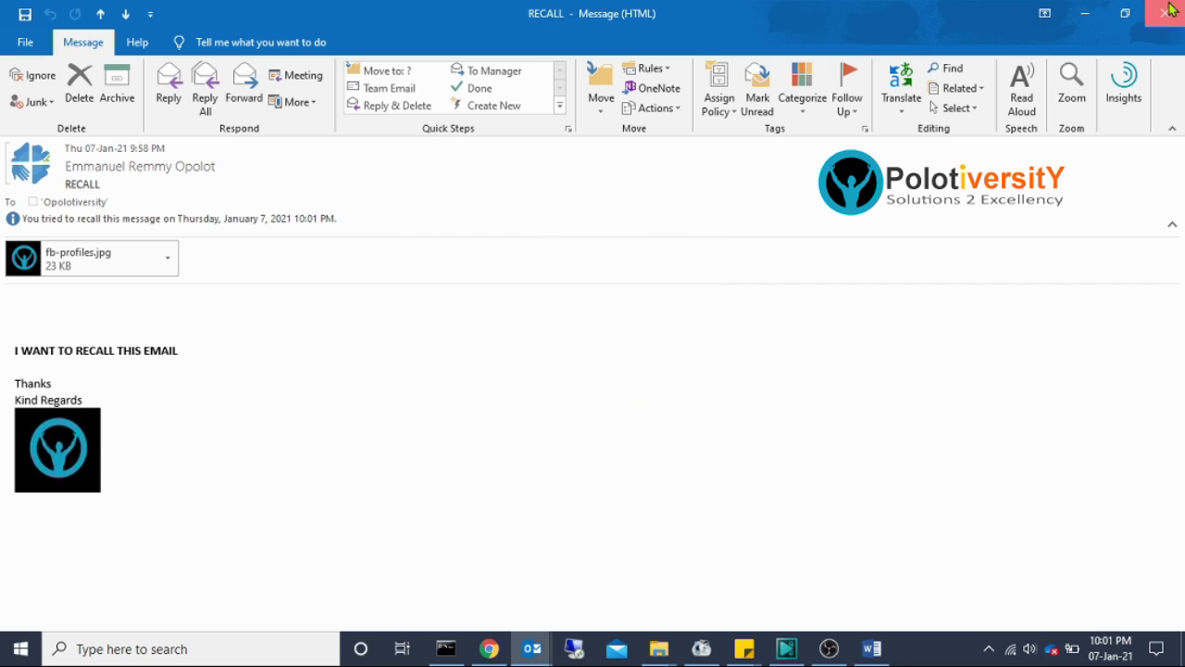